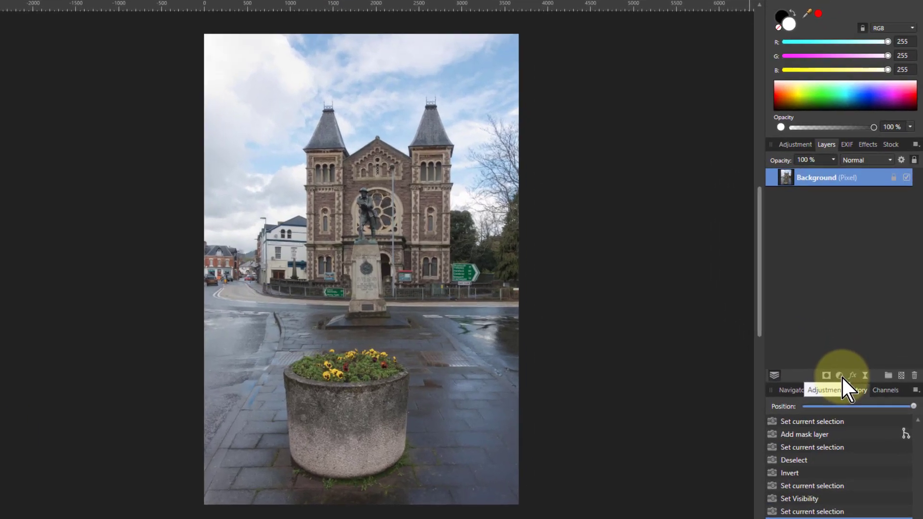
# Add an Invert adjustment and move it out of the Background onto its own top layer.
pyautogui.click(854, 372)
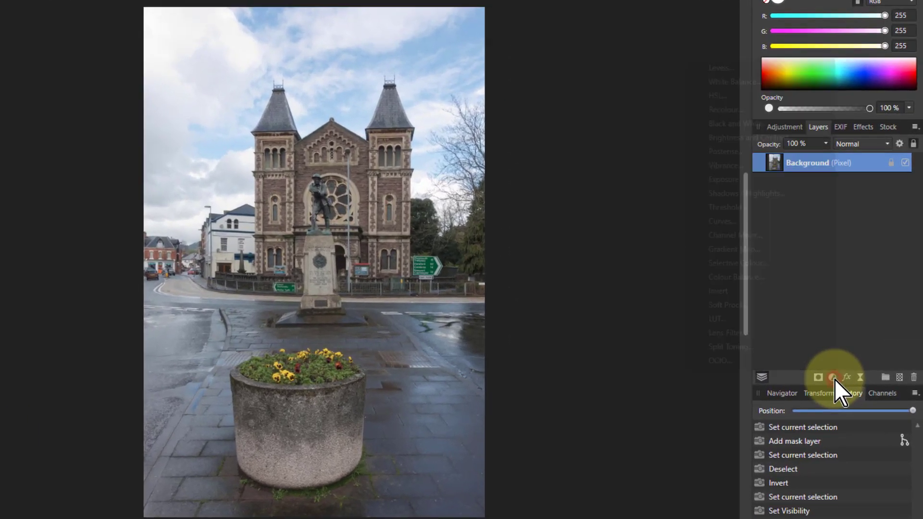
pyautogui.click(721, 291)
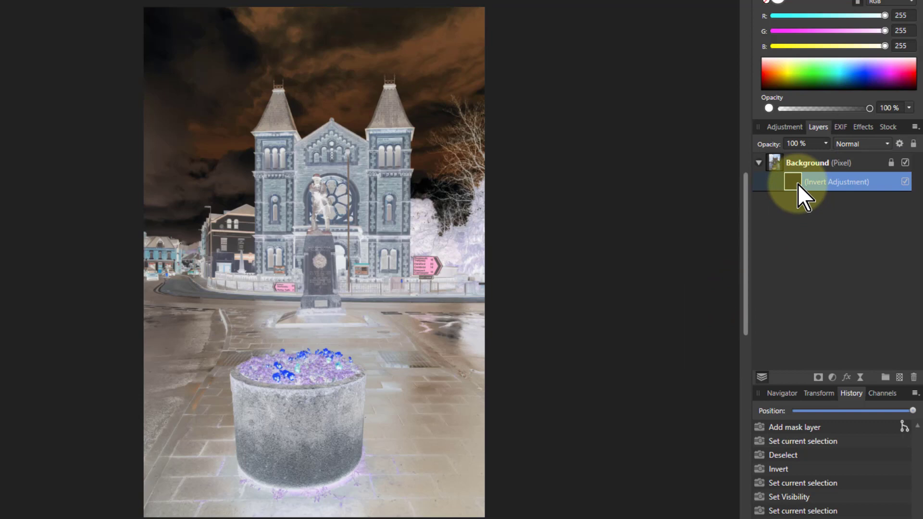
pyautogui.moveTo(797, 183); pyautogui.dragTo(794, 153)
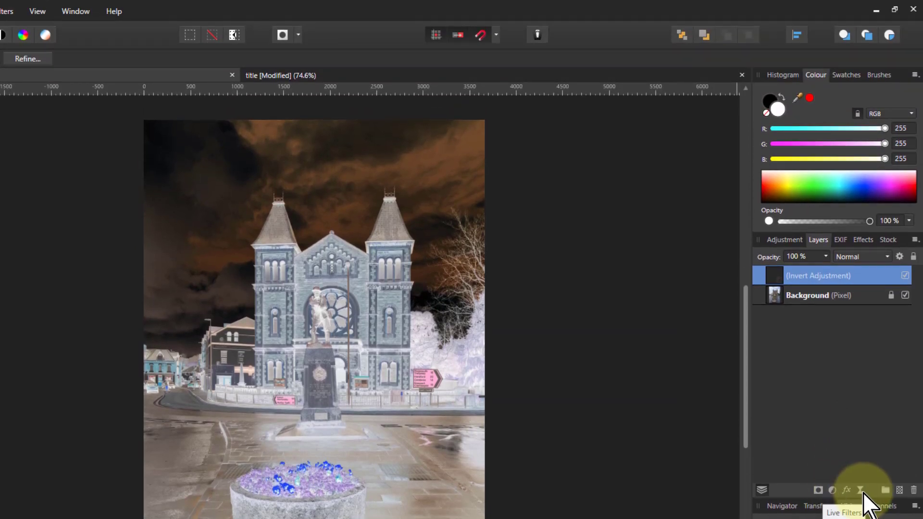
# Add a live Gaussian Blur filter and place it above the Invert Adjustment.
pyautogui.click(860, 491)
pyautogui.click(788, 15)
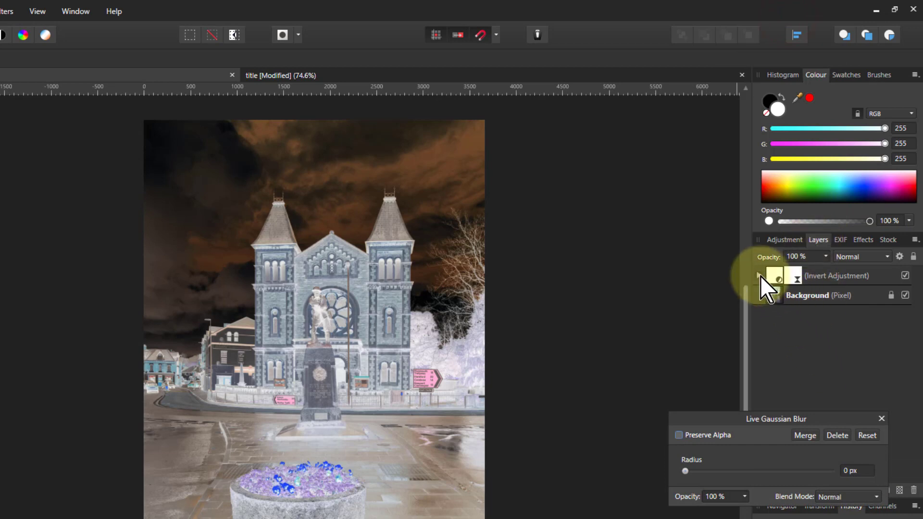
pyautogui.click(759, 275)
pyautogui.moveTo(798, 295); pyautogui.dragTo(790, 267)
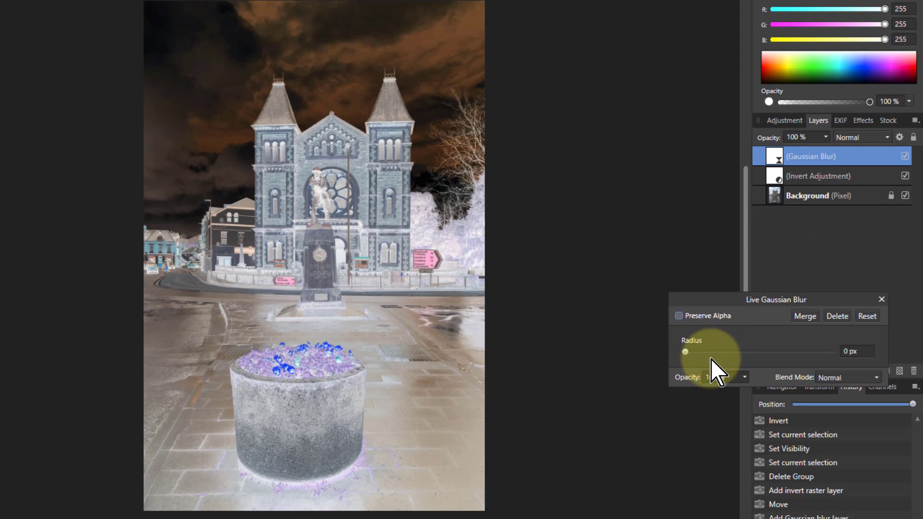
# Set the Gaussian Blur radius to 100 px and tick Preserve Alpha.
pyautogui.moveTo(685, 411); pyautogui.dragTo(706, 412)
pyautogui.moveTo(709, 352); pyautogui.dragTo(824, 354)
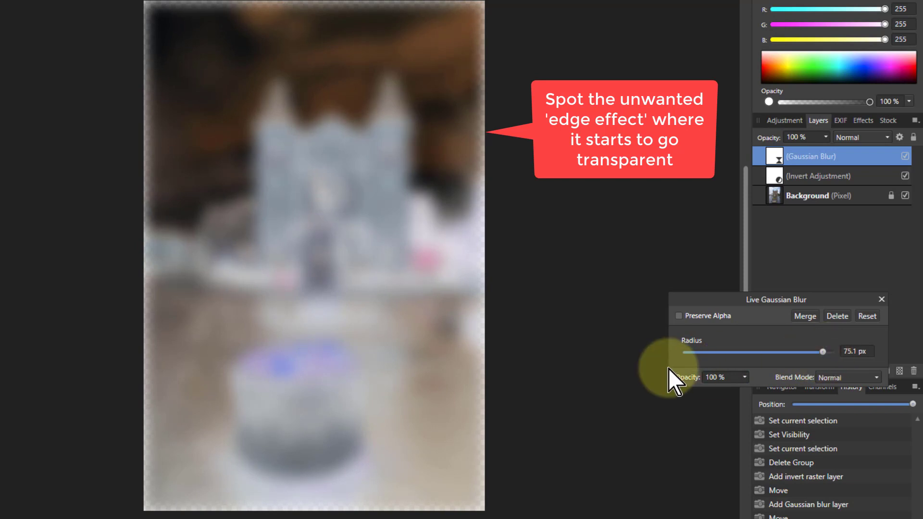
pyautogui.click(679, 316)
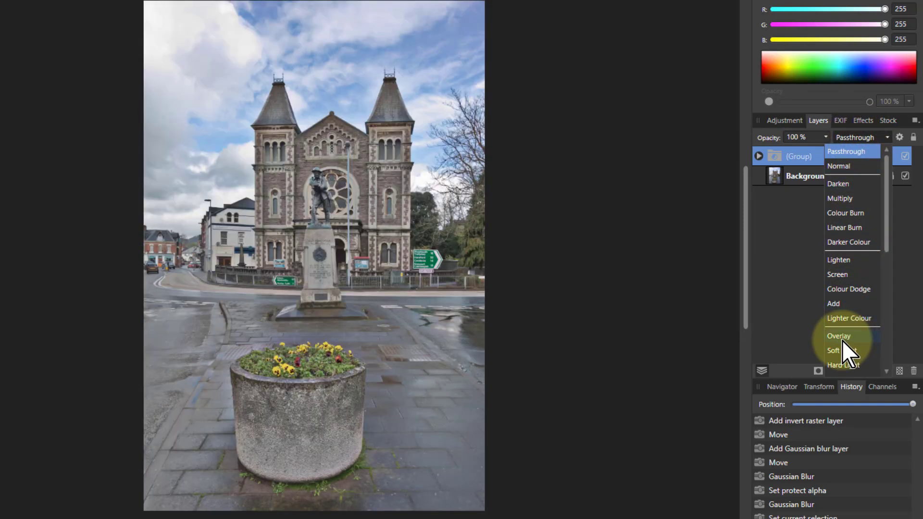
# Set the group's blend mode to Overlay, toggle its visibility to compare, then expand it.
pyautogui.click(842, 338)
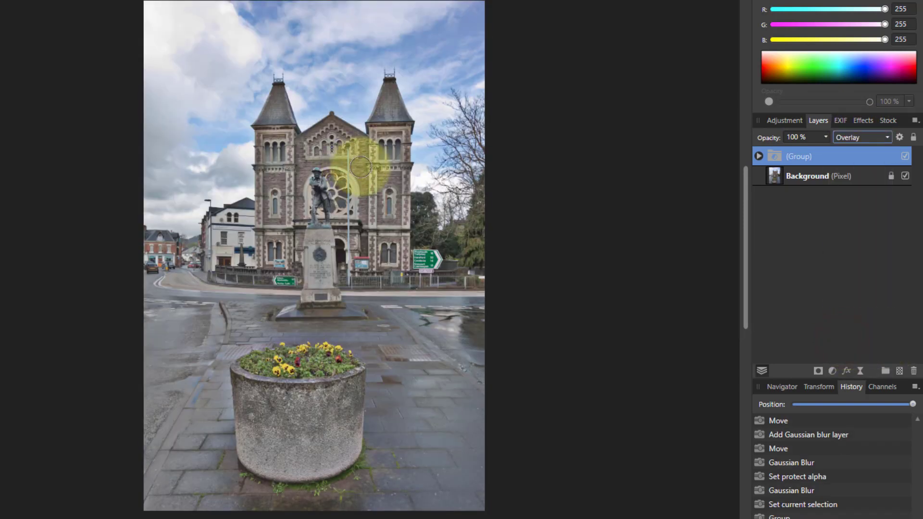
pyautogui.click(905, 156)
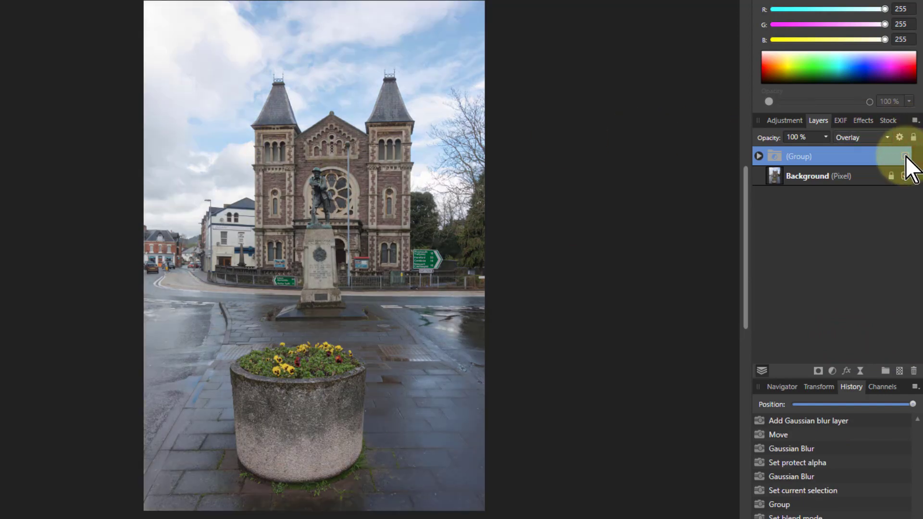
pyautogui.click(905, 156)
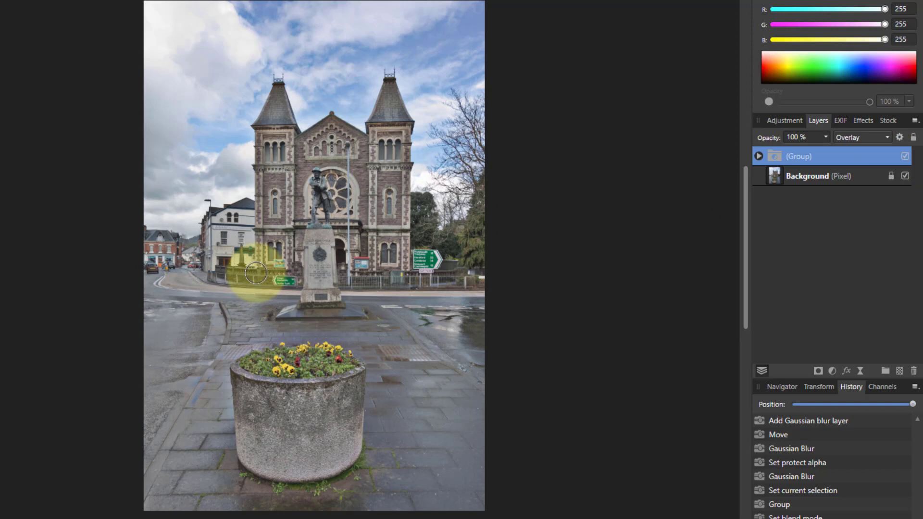
pyautogui.click(904, 157)
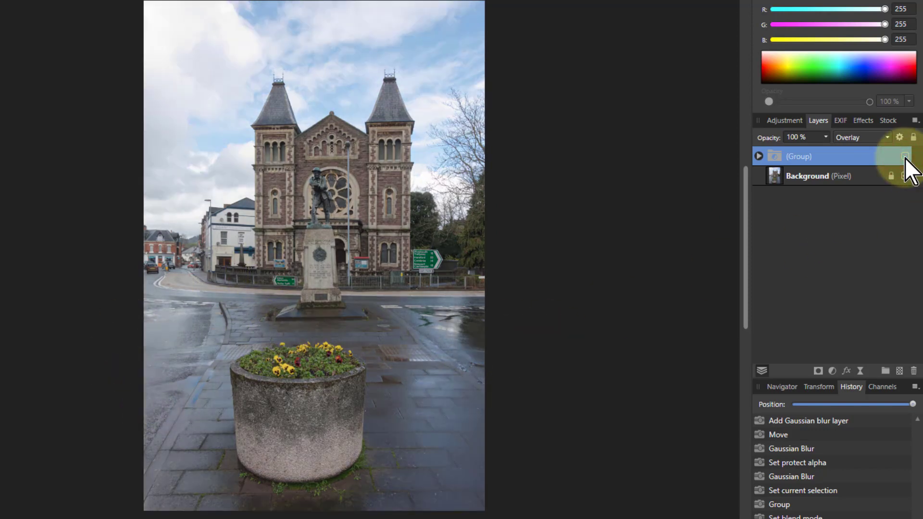
pyautogui.click(904, 157)
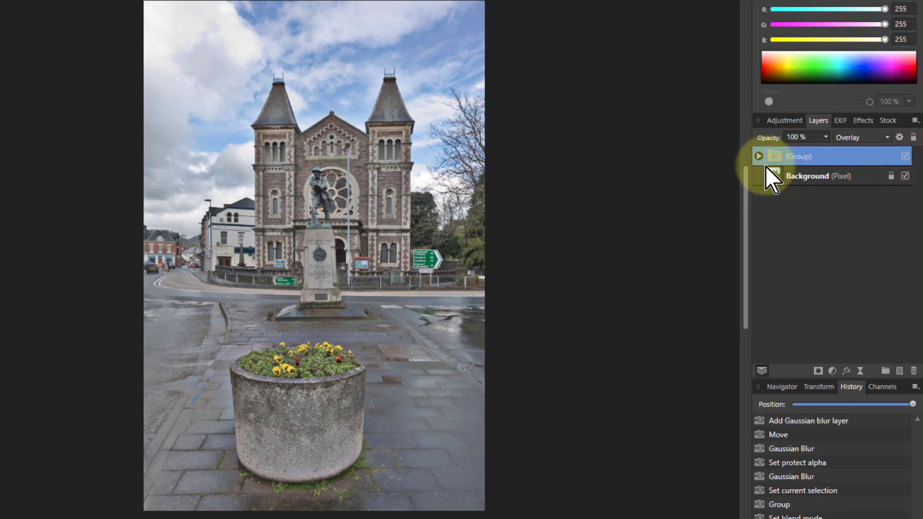
pyautogui.click(758, 156)
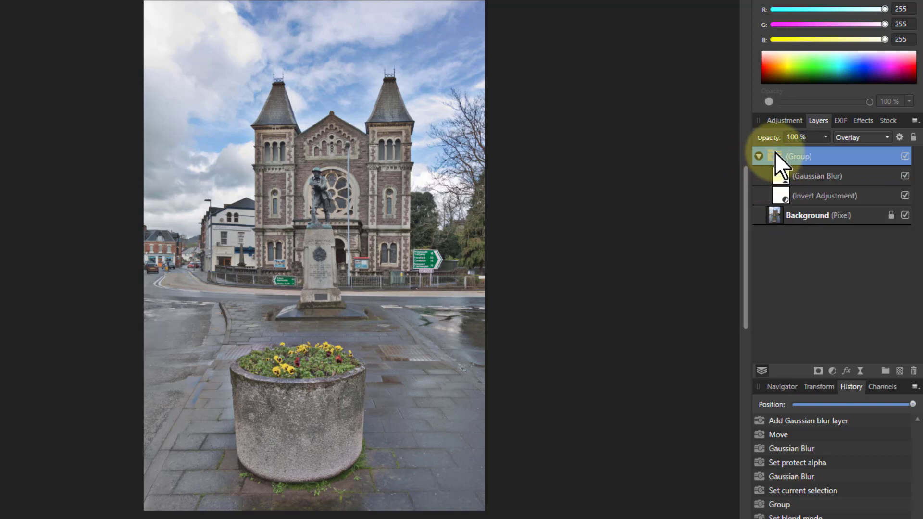
# On the Background layer, brush-select the church, statue and neighbouring buildings.
pyautogui.click(772, 216)
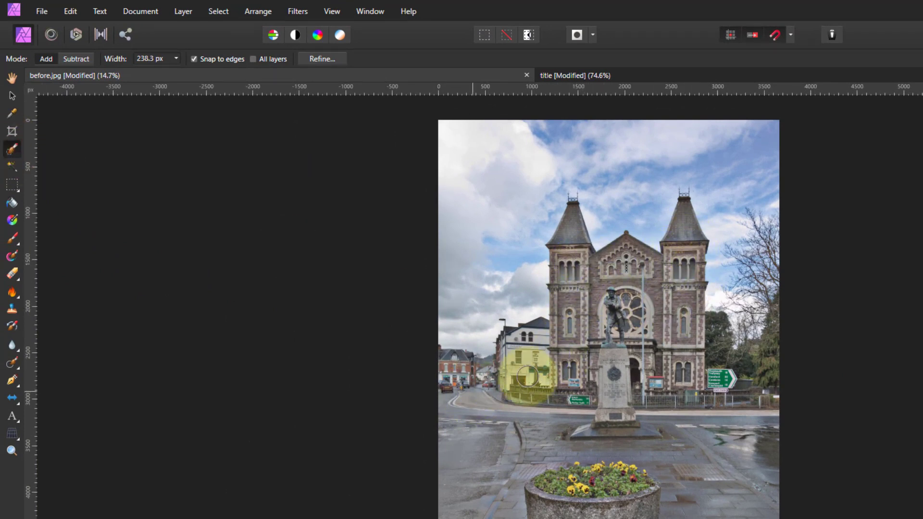
pyautogui.moveTo(569, 242)
pyautogui.mouseDown()
pyautogui.moveTo(570, 284)
pyautogui.moveTo(590, 307)
pyautogui.moveTo(618, 300)
pyautogui.moveTo(627, 253)
pyautogui.moveTo(648, 271)
pyautogui.moveTo(666, 268)
pyautogui.moveTo(682, 264)
pyautogui.moveTo(681, 241)
pyautogui.moveTo(686, 328)
pyautogui.moveTo(670, 360)
pyautogui.moveTo(783, 362)
pyautogui.moveTo(682, 377)
pyautogui.moveTo(575, 376)
pyautogui.moveTo(636, 309)
pyautogui.moveTo(610, 353)
pyautogui.moveTo(531, 372)
pyautogui.moveTo(526, 361)
pyautogui.moveTo(538, 334)
pyautogui.moveTo(482, 372)
pyautogui.moveTo(326, 367)
pyautogui.moveTo(138, 384)
pyautogui.mouseUp()
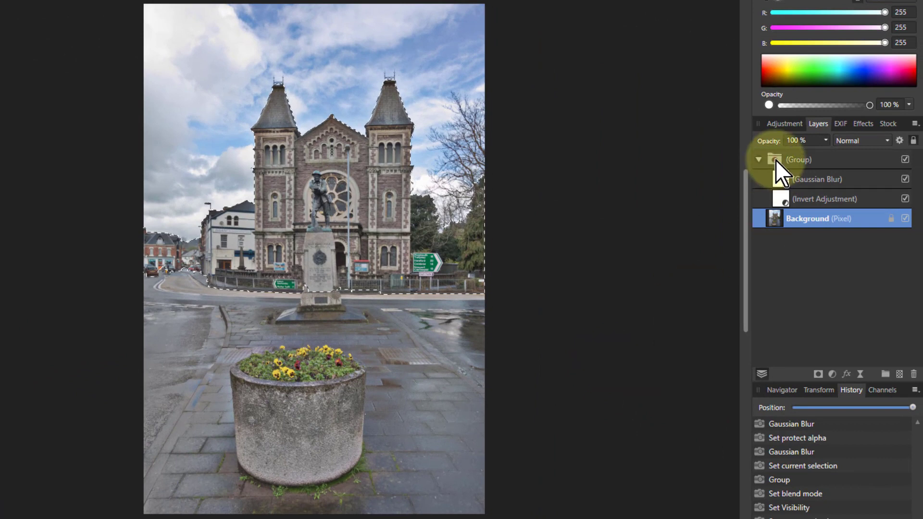
# Add a mask to the Overlay group from the selection, view it alone, deselect, and invert it.
pyautogui.click(775, 160)
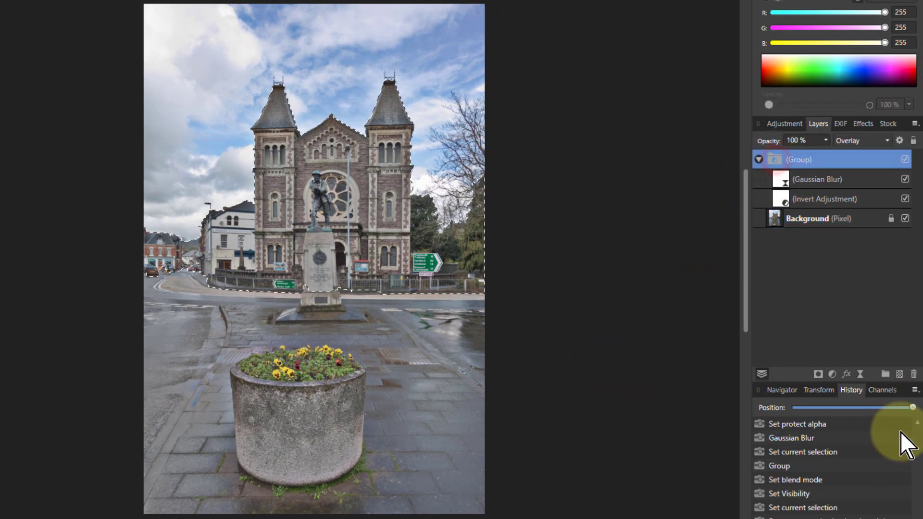
pyautogui.click(818, 375)
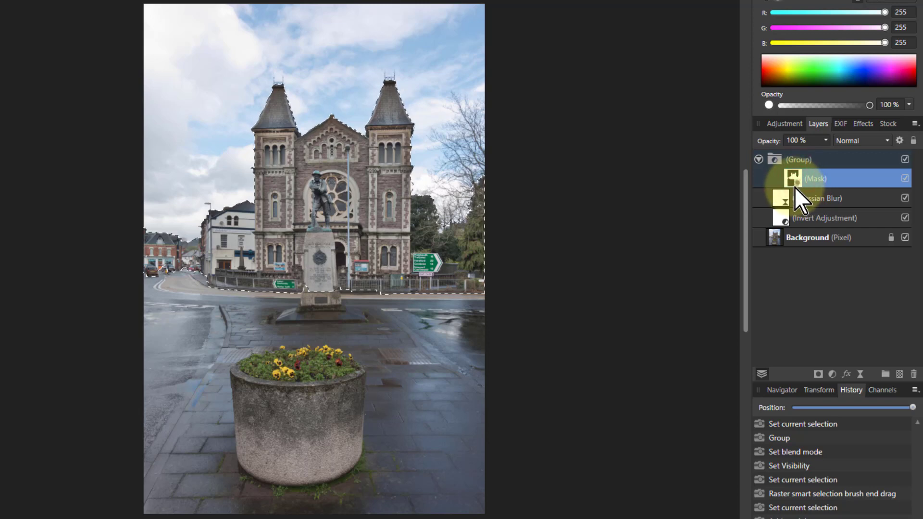
pyautogui.keyDown('alt'); pyautogui.click(795, 183); pyautogui.keyUp('alt')
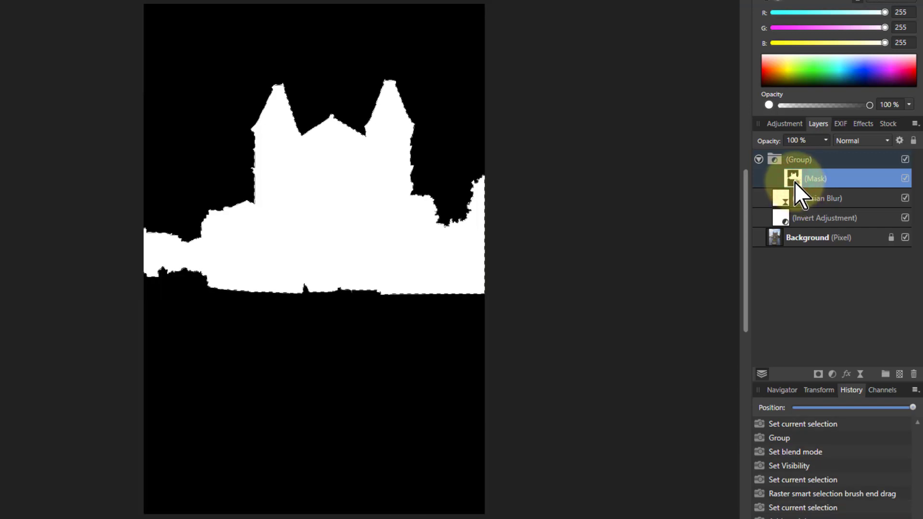
pyautogui.hotkey('ctrl', 'd')
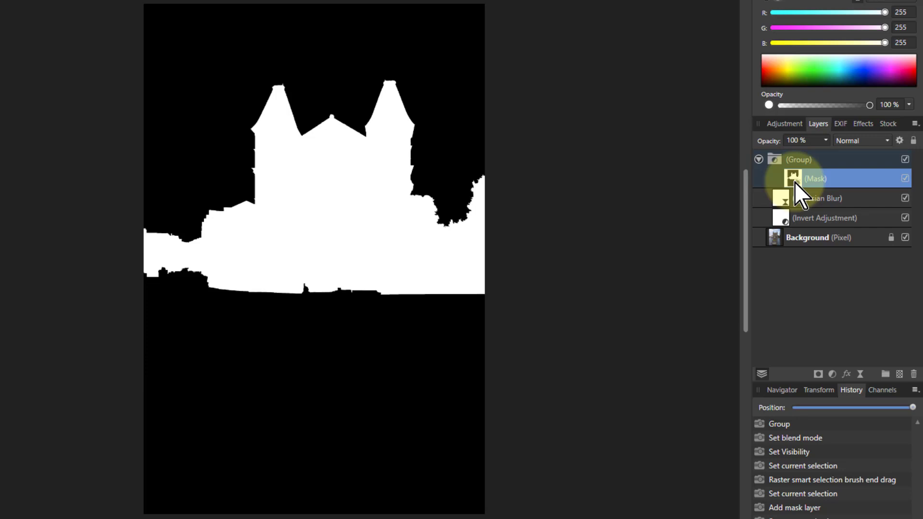
pyautogui.hotkey('ctrl', 'i')
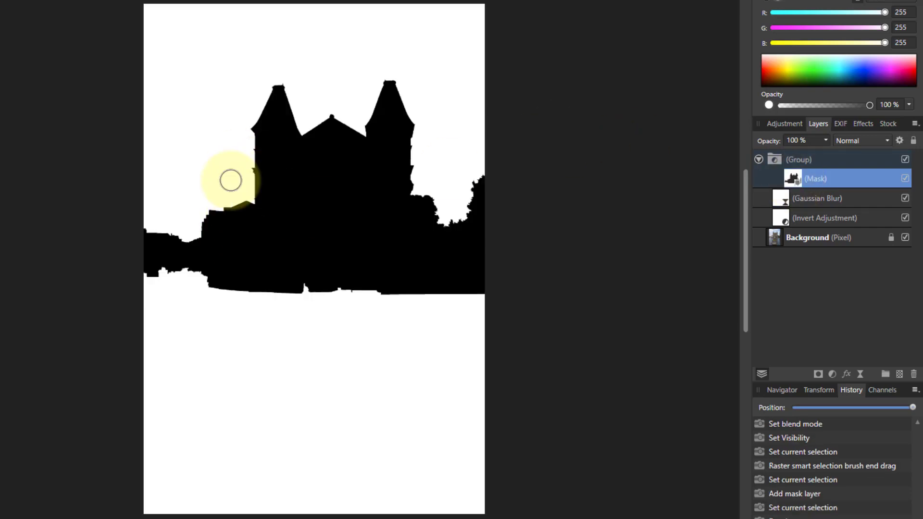
# Exit mask view and toggle the mask and Overlay group on and off to compare.
pyautogui.click(776, 160)
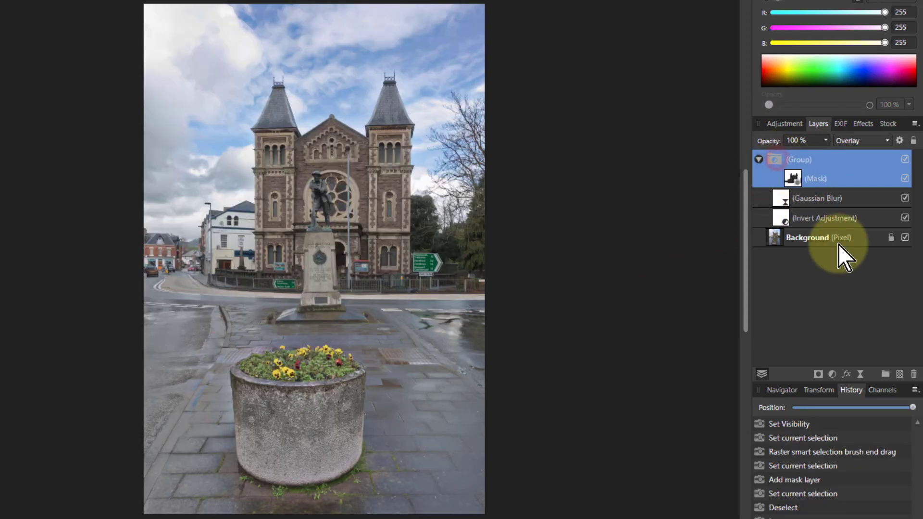
pyautogui.click(803, 176)
pyautogui.click(905, 178)
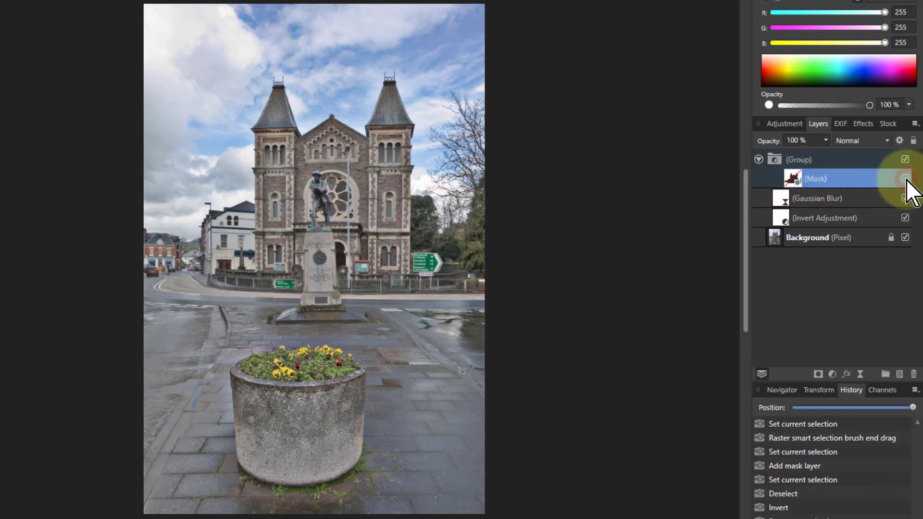
pyautogui.click(905, 179)
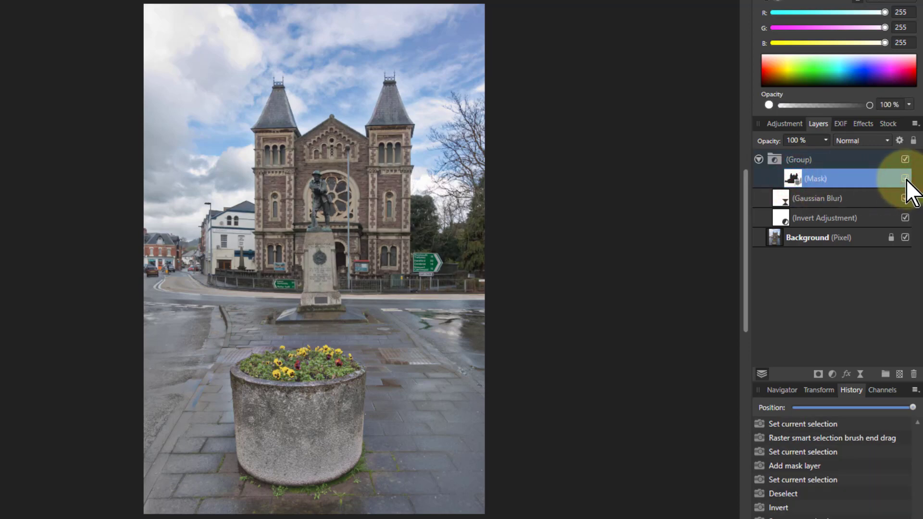
pyautogui.click(905, 179)
pyautogui.click(905, 178)
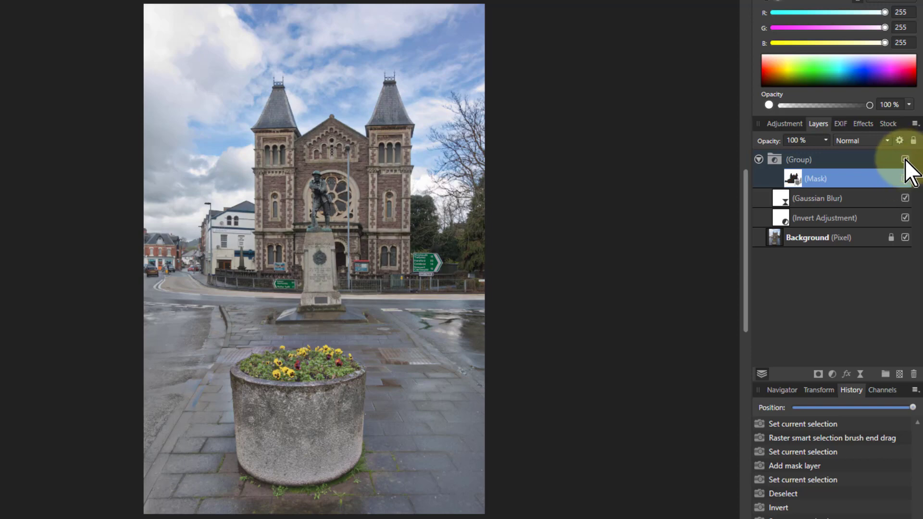
pyautogui.click(904, 159)
pyautogui.click(904, 159)
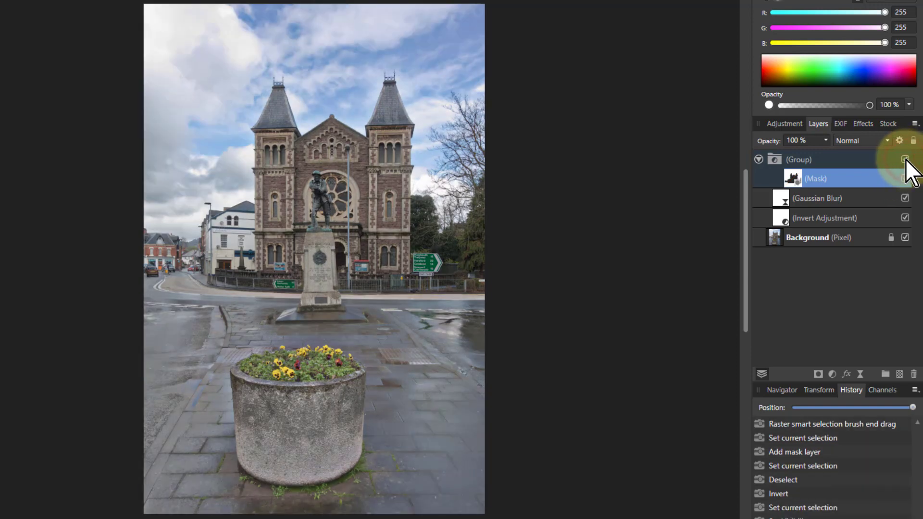